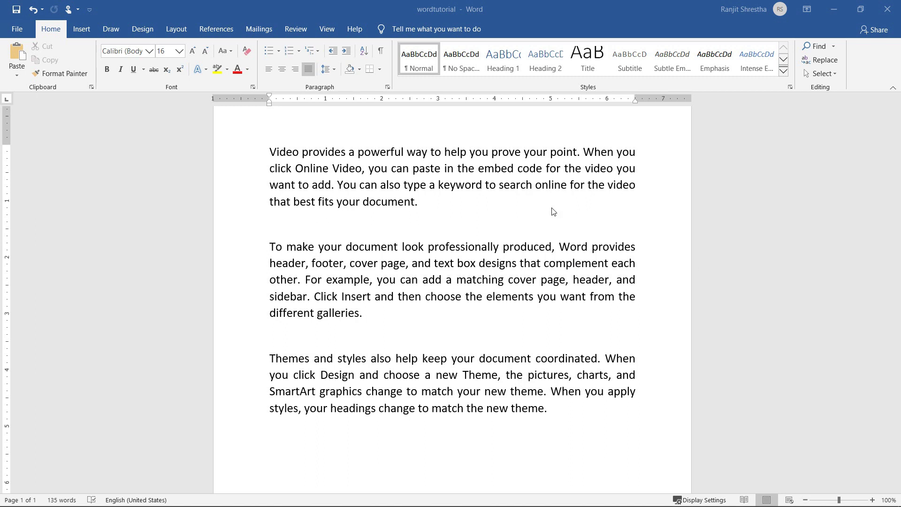
# Select single words one at a time, including "point", "Word" and "coordinated" in the three paragraphs, and clear the selection.
pyautogui.doubleClick(563, 157)
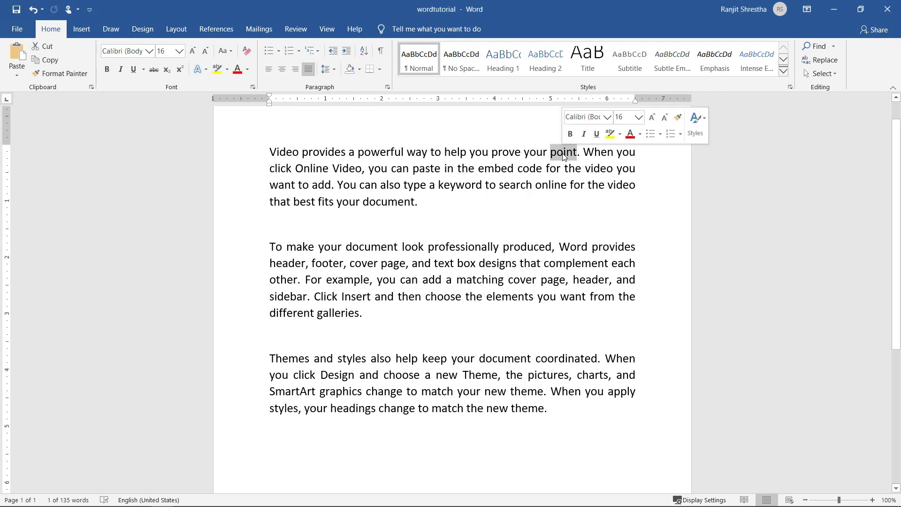
pyautogui.doubleClick(533, 246)
pyautogui.doubleClick(567, 246)
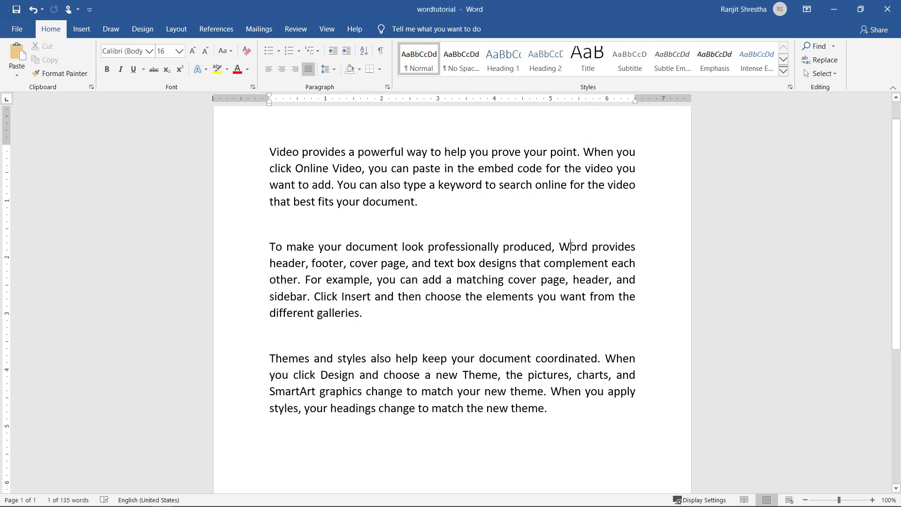
pyautogui.doubleClick(572, 359)
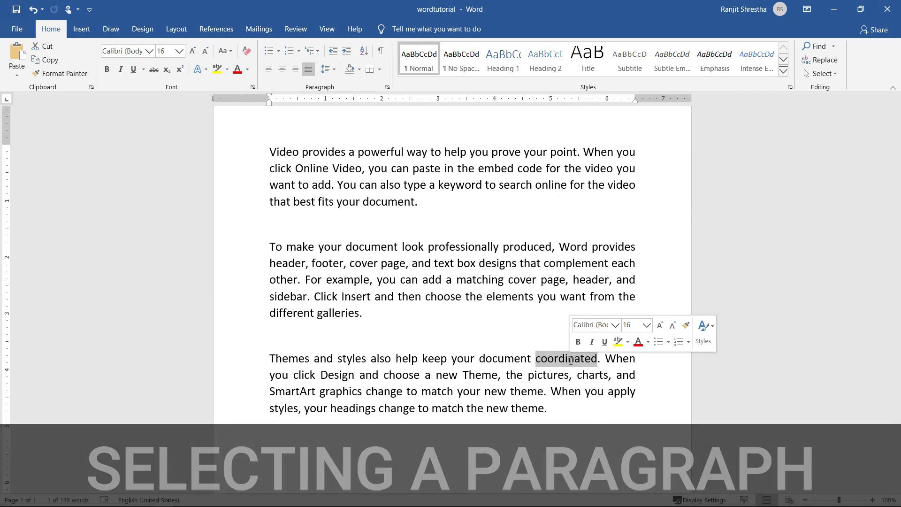
pyautogui.click(475, 202)
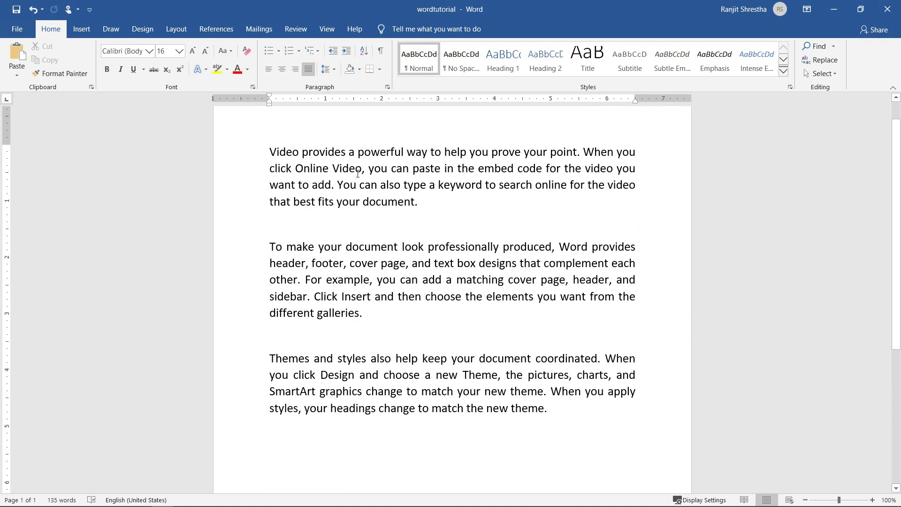
# Select the entire first paragraph and clear it, and do the same for the entire second paragraph.
pyautogui.tripleClick(465, 185)
pyautogui.doubleClick(465, 185)
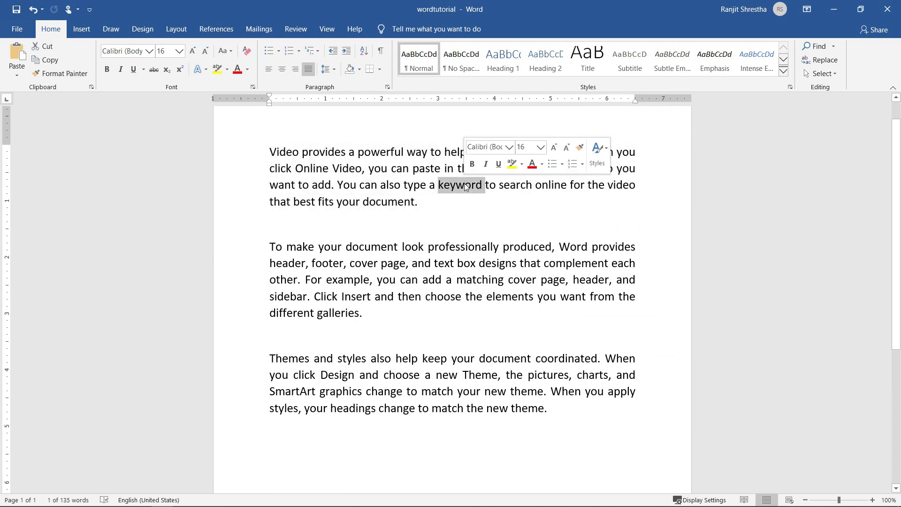
pyautogui.tripleClick(466, 187)
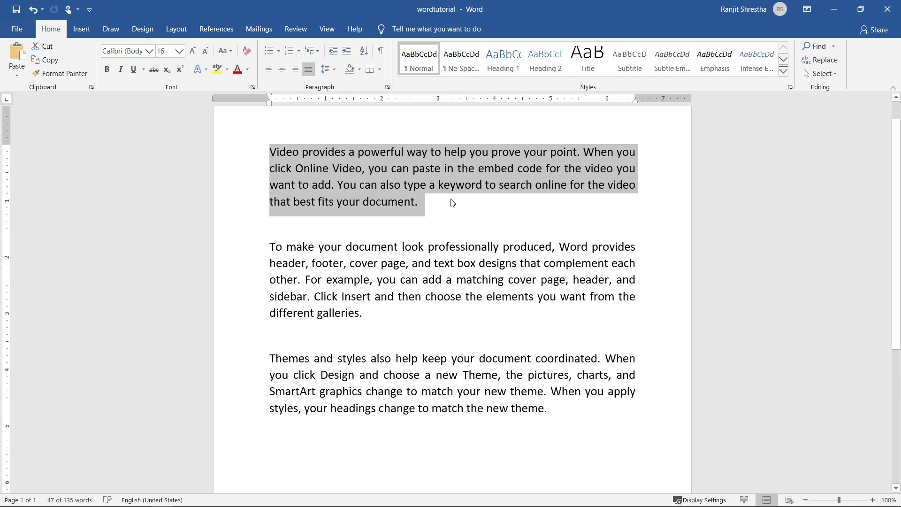
pyautogui.click(453, 203)
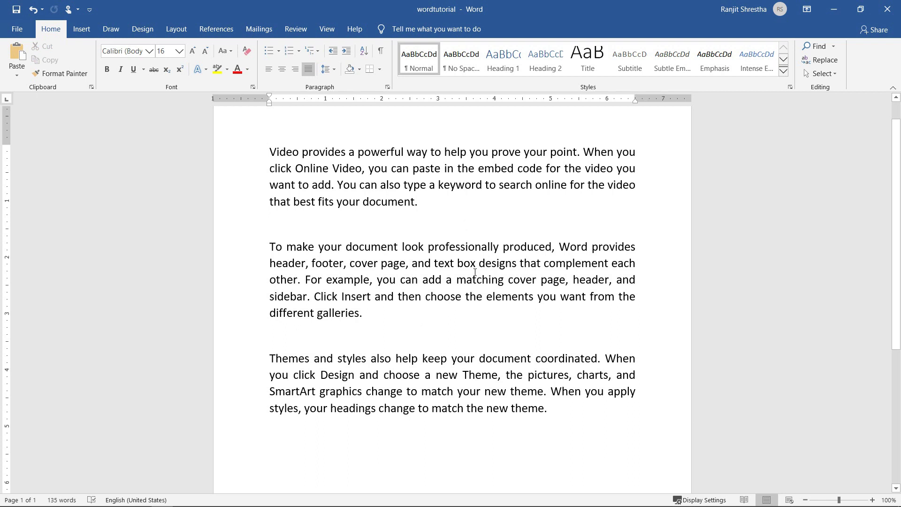
pyautogui.tripleClick(481, 247)
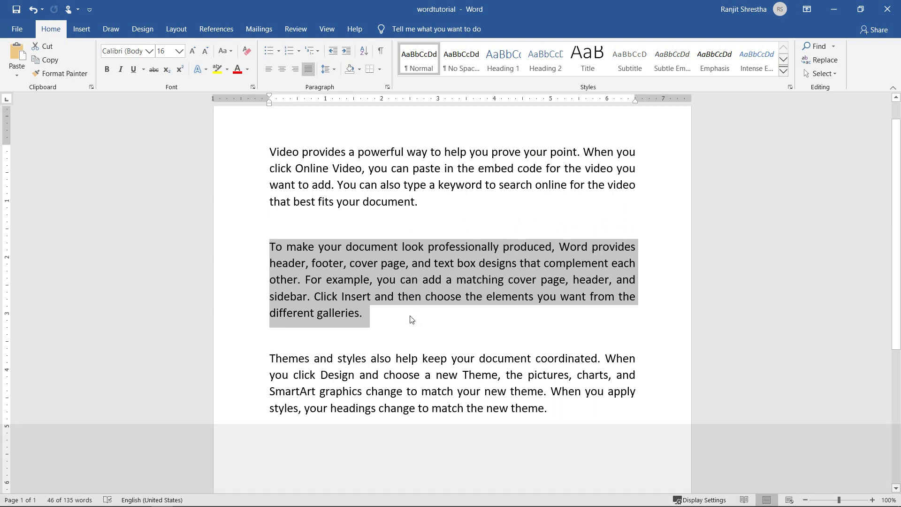
pyautogui.click(412, 320)
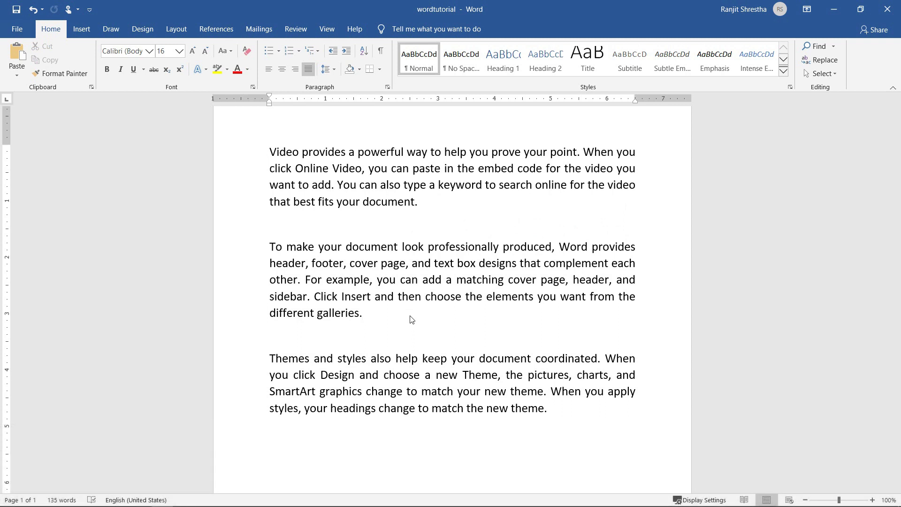
# Select the single sentence starting "You can also type", replace it with the second paragraph's first sentence, and clear the selection.
pyautogui.click(431, 220)
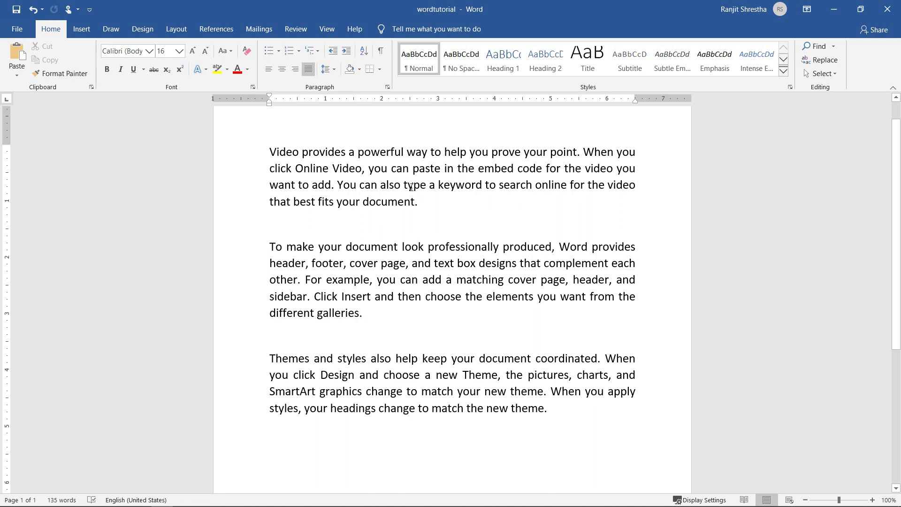
pyautogui.keyDown('ctrl'); pyautogui.click(419, 188); pyautogui.keyUp('ctrl')
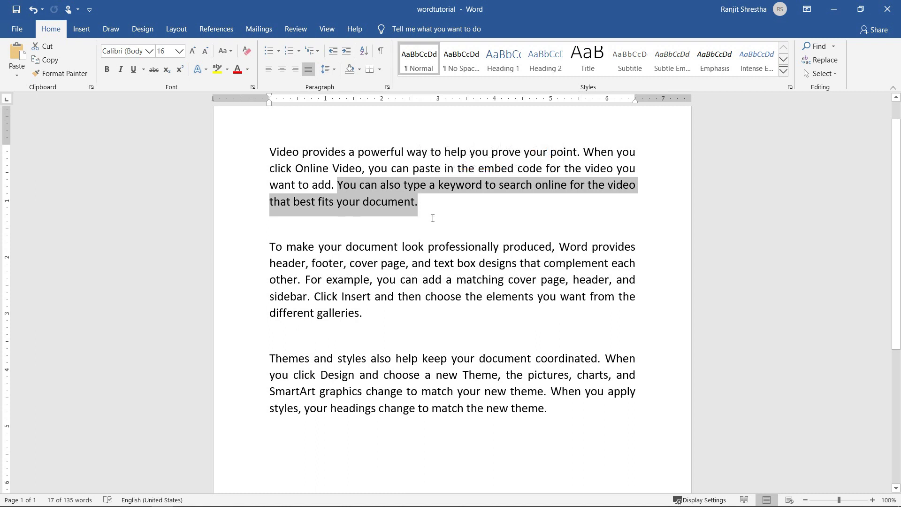
pyautogui.click(459, 224)
pyautogui.scroll(-1, 459, 224)
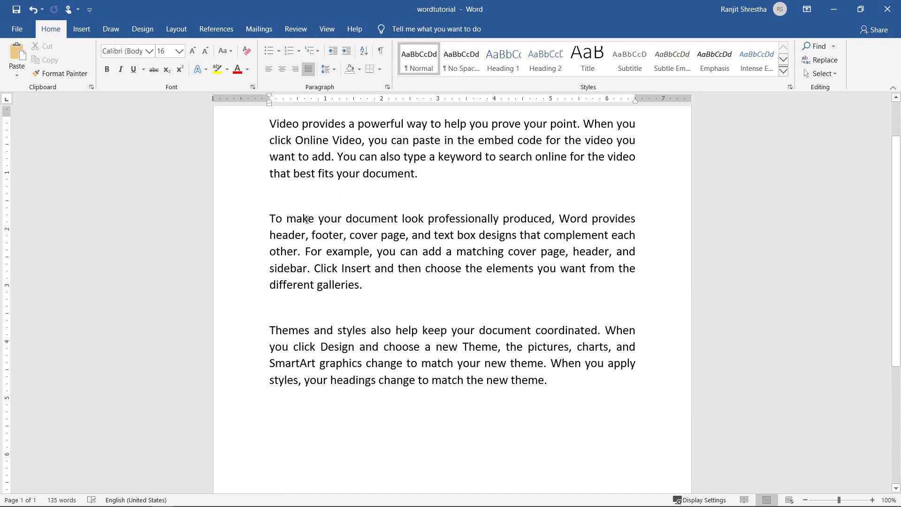
pyautogui.keyDown('ctrl'); pyautogui.click(306, 219); pyautogui.keyUp('ctrl')
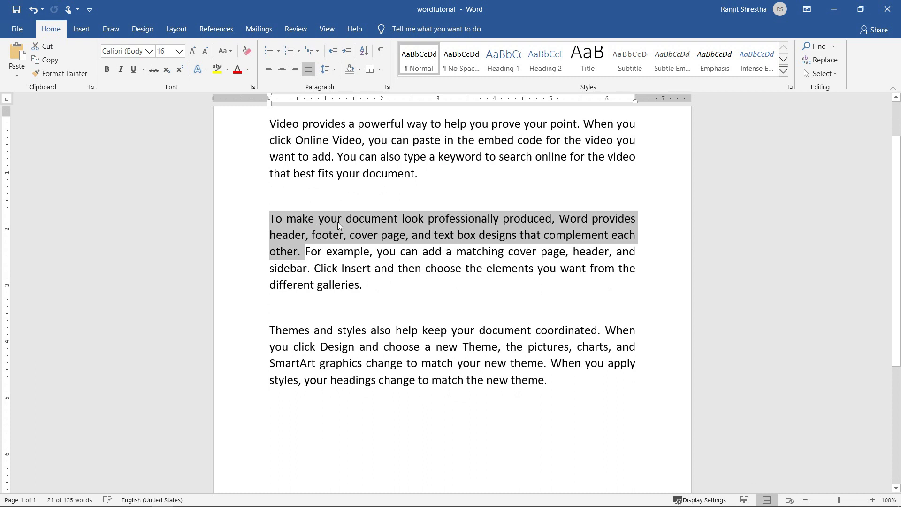
pyautogui.click(526, 195)
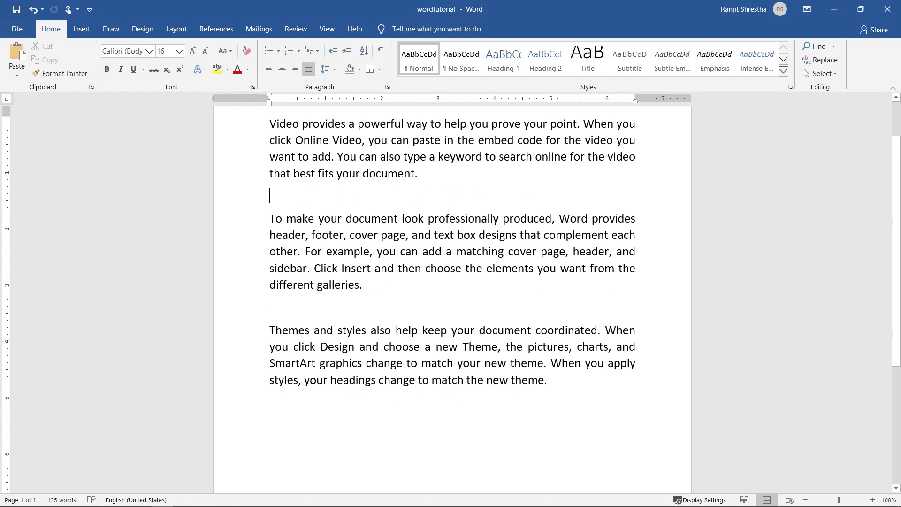
# Select the passage from "you can paste" through the word "document" in the first paragraph, and clear the selection.
pyautogui.scroll(1, 527, 195)
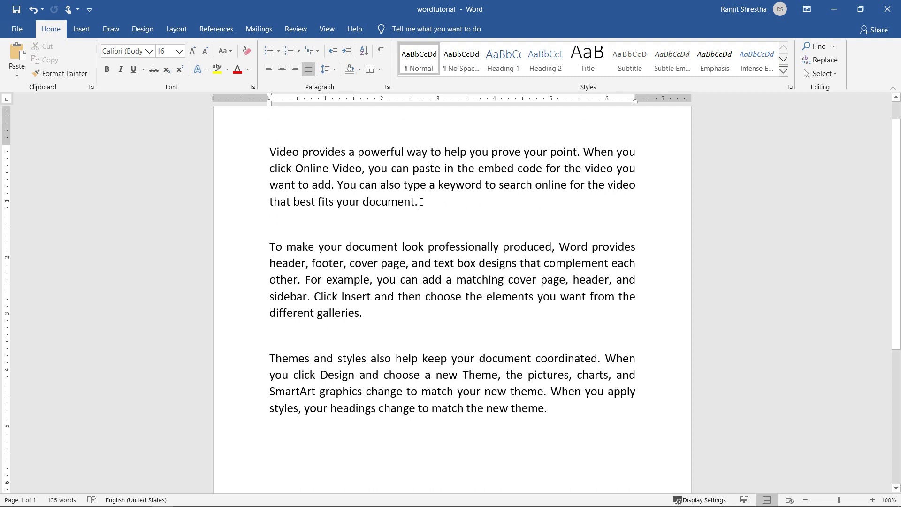
pyautogui.click(369, 169)
pyautogui.keyDown('shift'); pyautogui.click(415, 203); pyautogui.keyUp('shift')
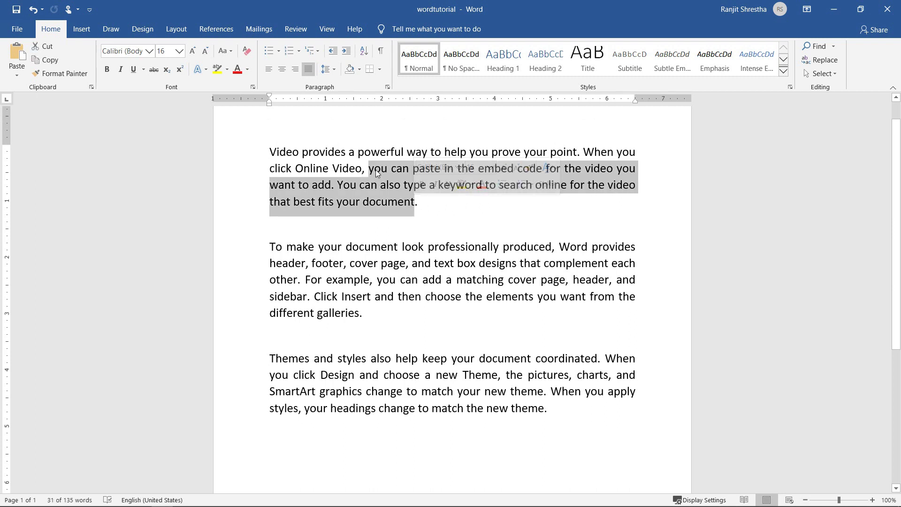
pyautogui.click(418, 207)
# Select the passage from "a matching cover page" through "choose" in the second paragraph, and clear the selection.
pyautogui.scroll(-2, 465, 240)
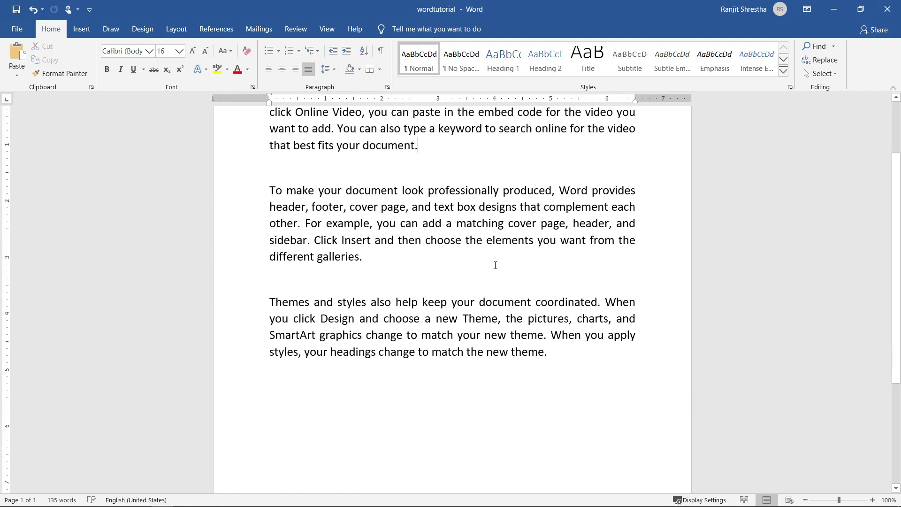
pyautogui.click(449, 224)
pyautogui.keyDown('shift'); pyautogui.click(461, 242); pyautogui.keyUp('shift')
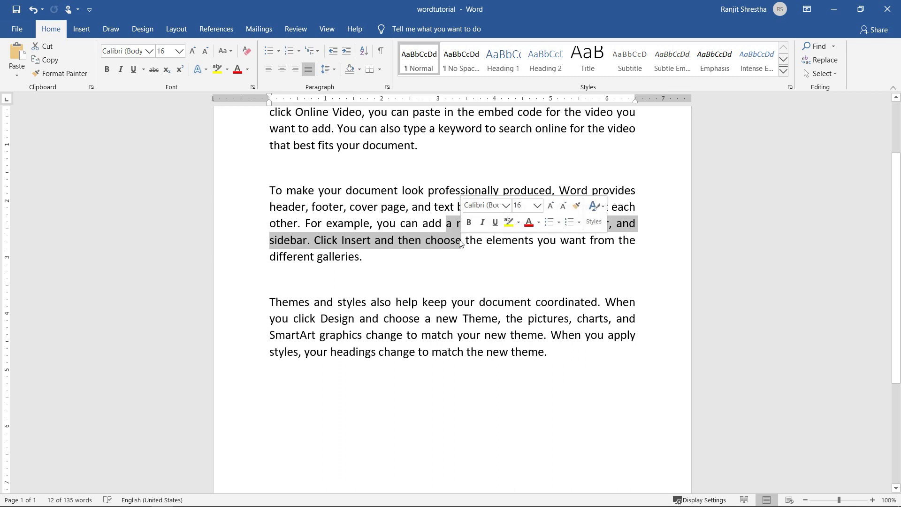
pyautogui.click(462, 241)
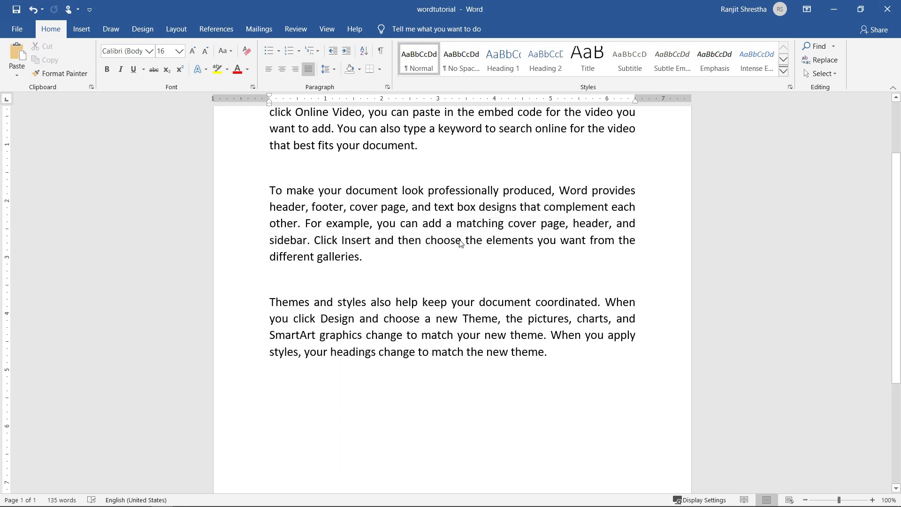
# Select single full lines one at a time: the four lines of the first paragraph and the first two of the second.
pyautogui.scroll(2, 461, 242)
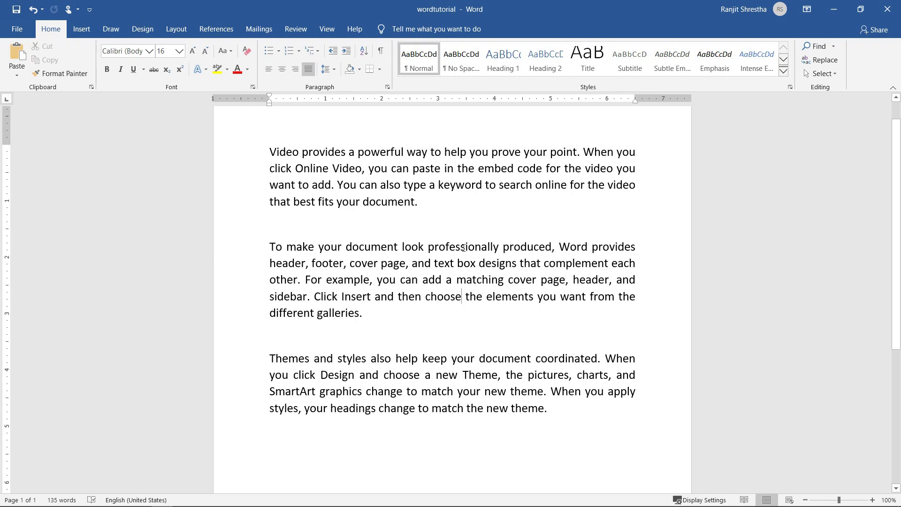
pyautogui.click(779, 291)
pyautogui.click(253, 157)
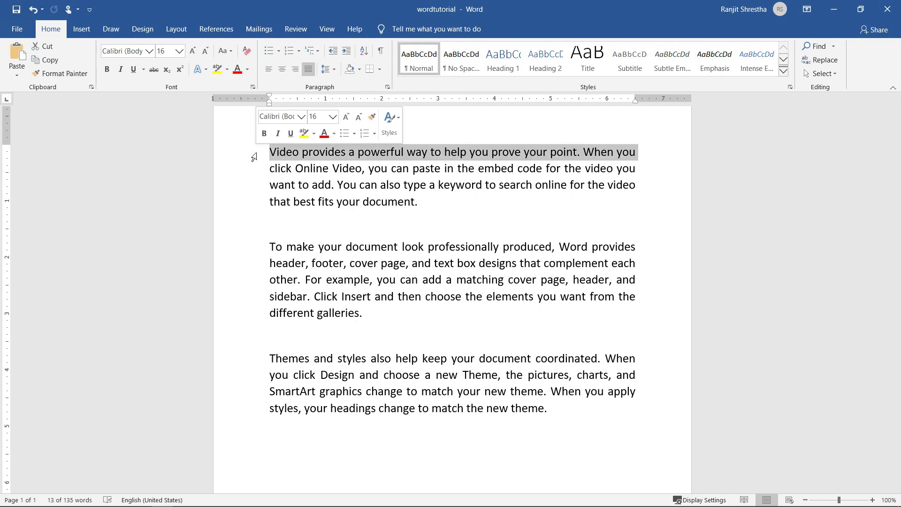
pyautogui.click(248, 170)
pyautogui.click(249, 189)
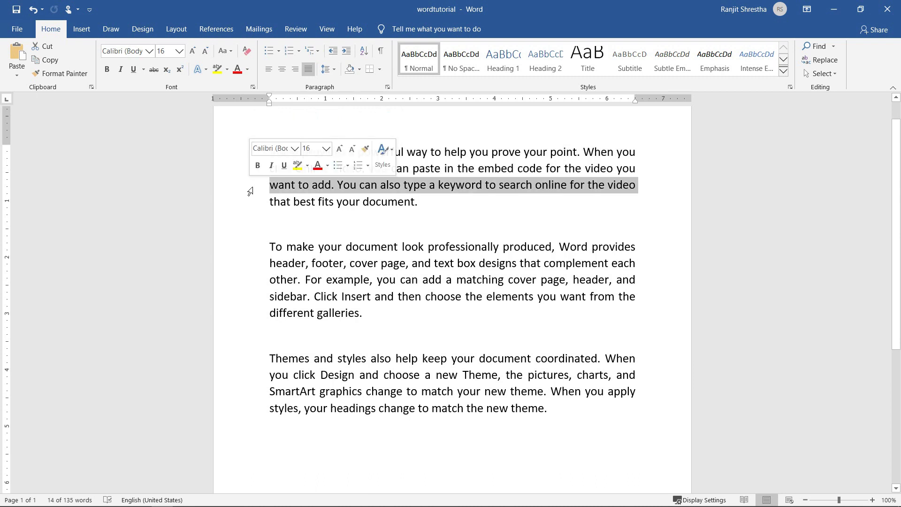
pyautogui.click(249, 201)
pyautogui.click(248, 249)
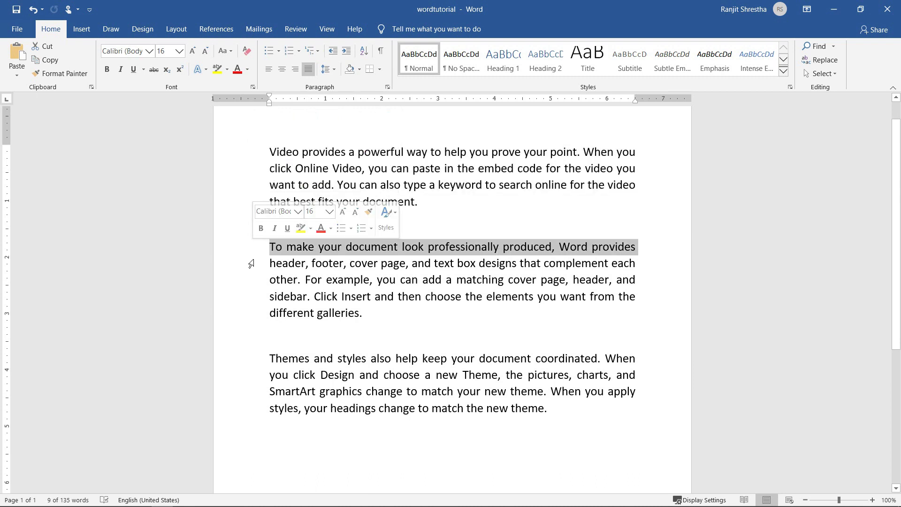
pyautogui.click(250, 265)
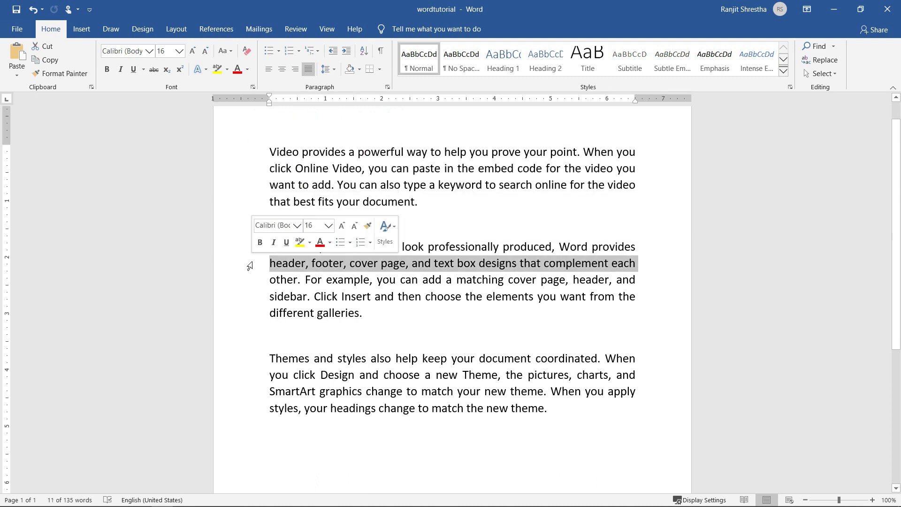
# Select the first, second and third paragraphs in full, one after another.
pyautogui.click(246, 169)
pyautogui.doubleClick(250, 180)
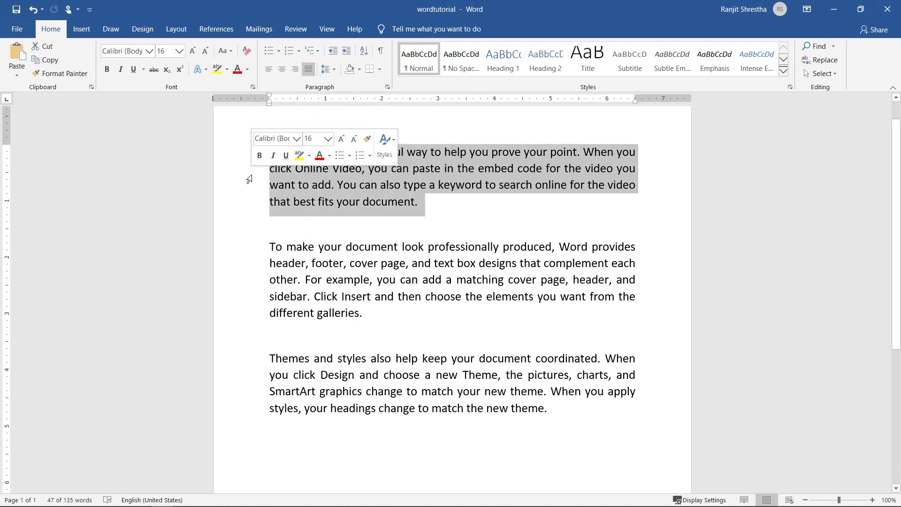
pyautogui.click(252, 265)
pyautogui.doubleClick(252, 267)
pyautogui.click(248, 383)
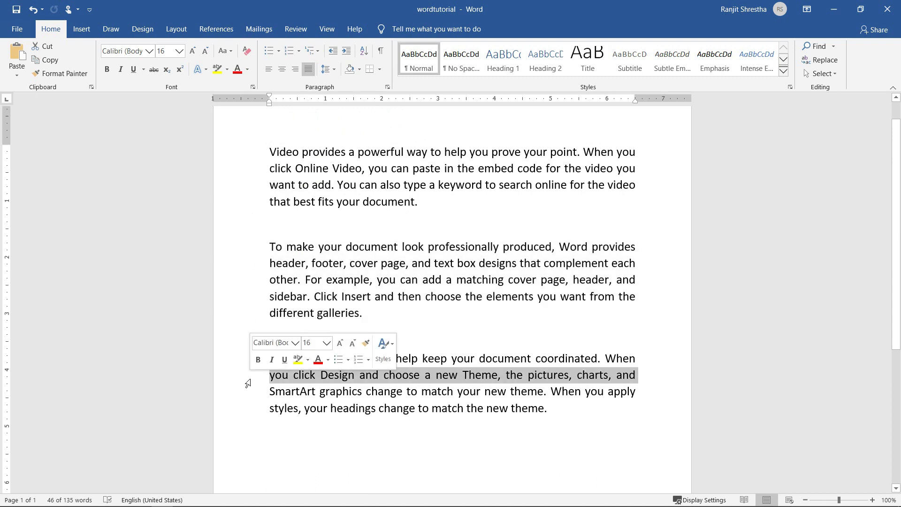
pyautogui.doubleClick(247, 383)
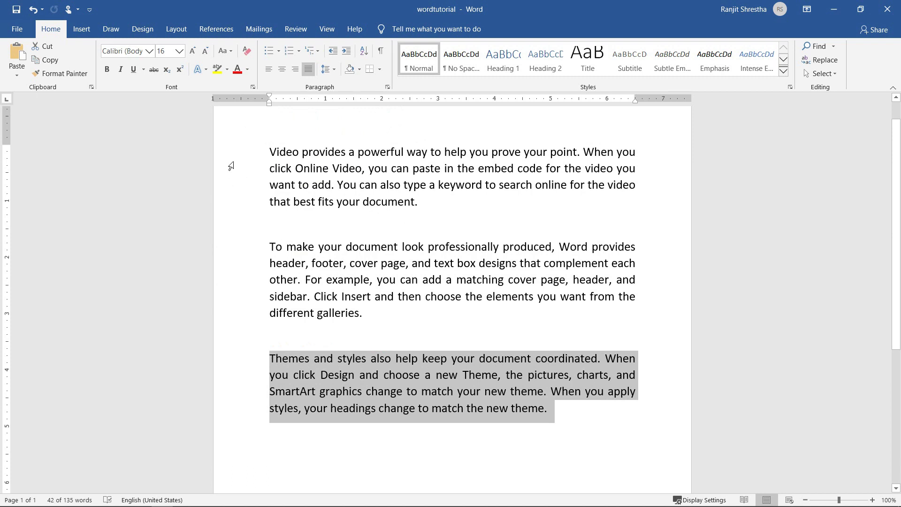
# Place the cursor in the first paragraph, select the whole document's text, and clear the selection.
pyautogui.click(383, 201)
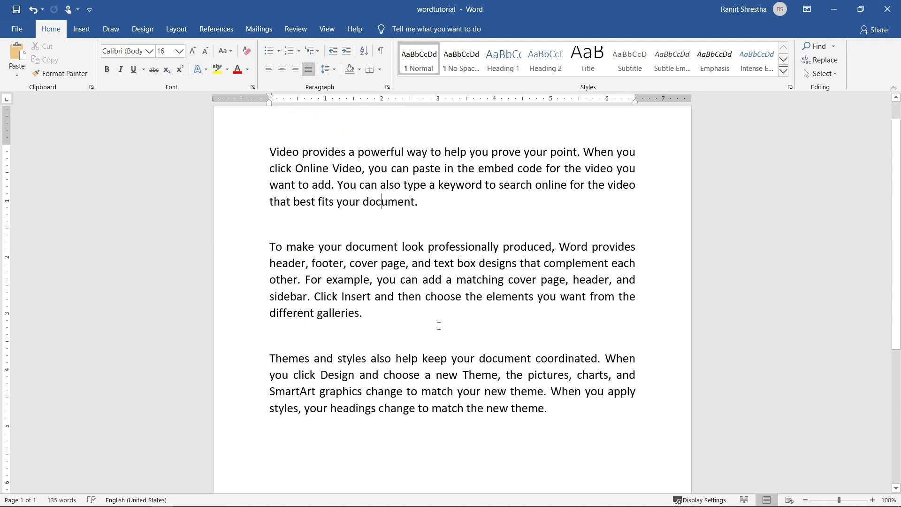
pyautogui.hotkey('ctrl', 'a')
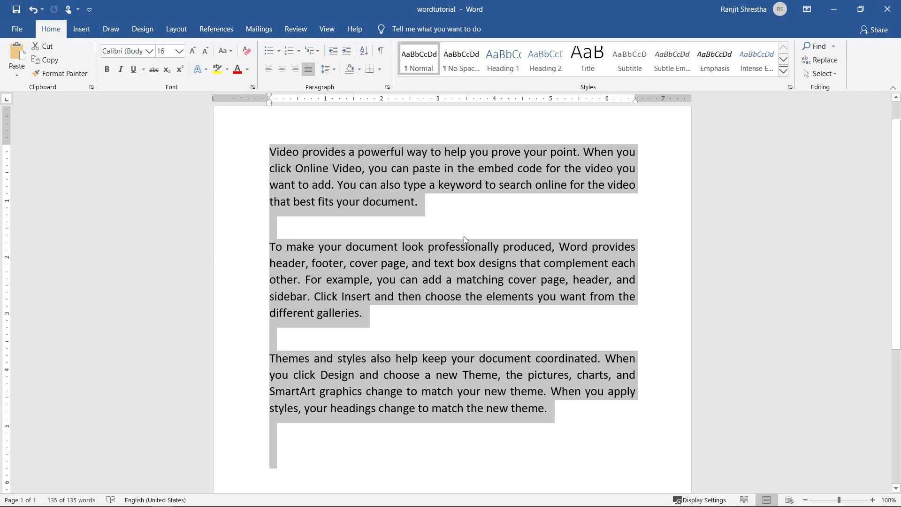
pyautogui.click(470, 215)
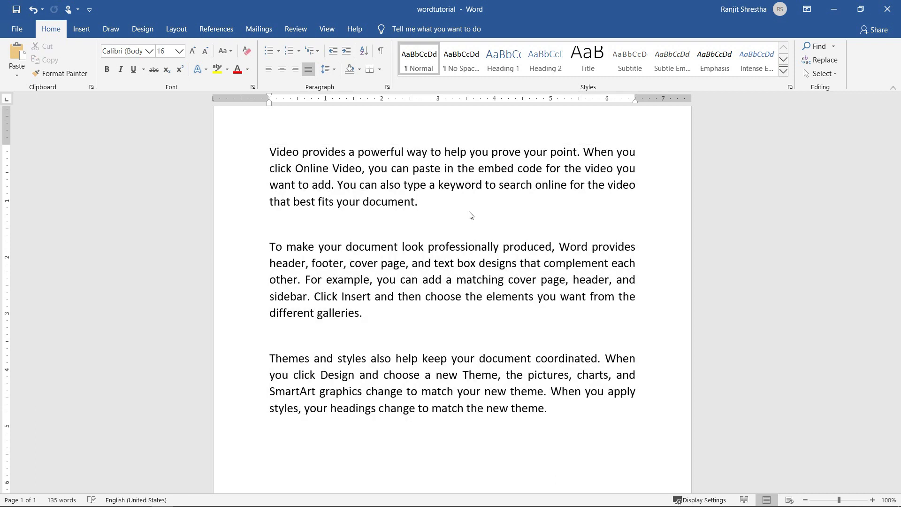